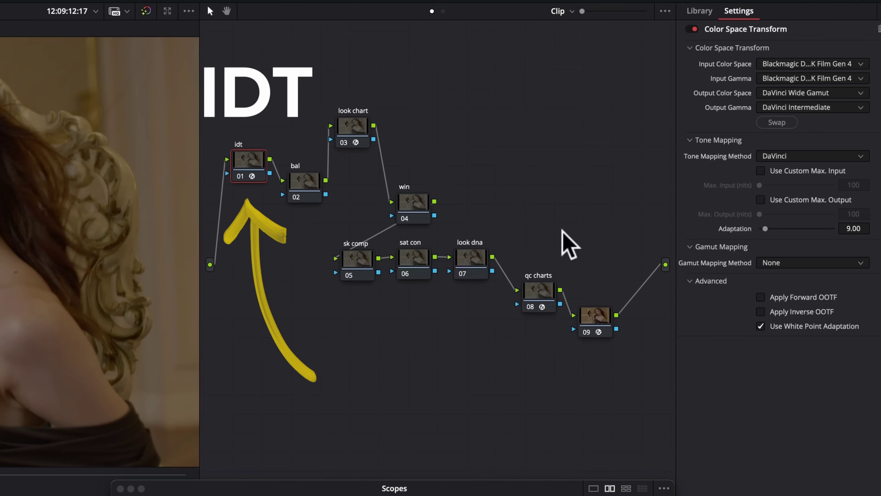
# Inspect the output transform node's CST, then show the look chart node's QT_Charts_v1.0 DCTL settings.
pyautogui.click(596, 314)
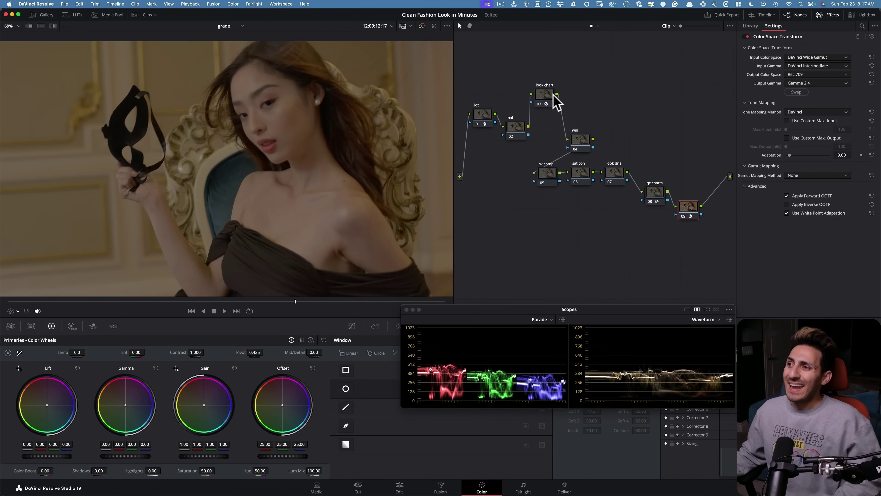
pyautogui.click(353, 126)
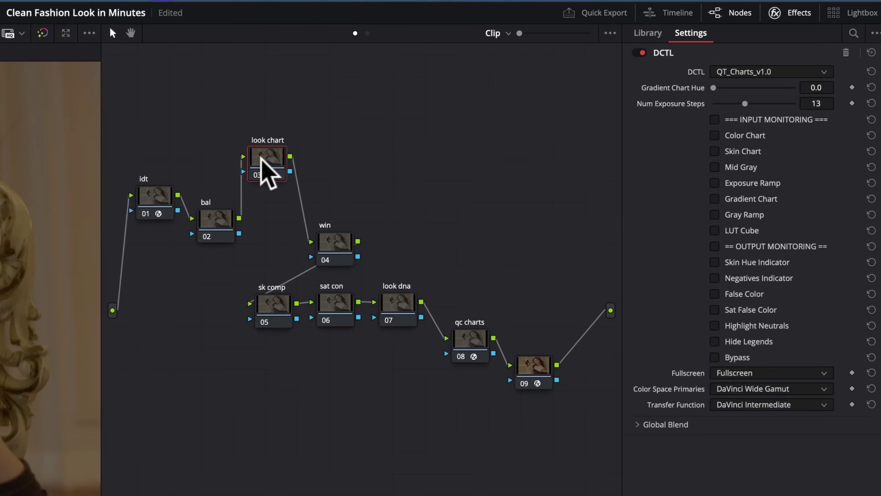
# Rearrange the chart nodes, rename 'qc charts' to 'qc chart', and disable nodes 03 and 08.
pyautogui.moveTo(261, 160); pyautogui.dragTo(253, 167)
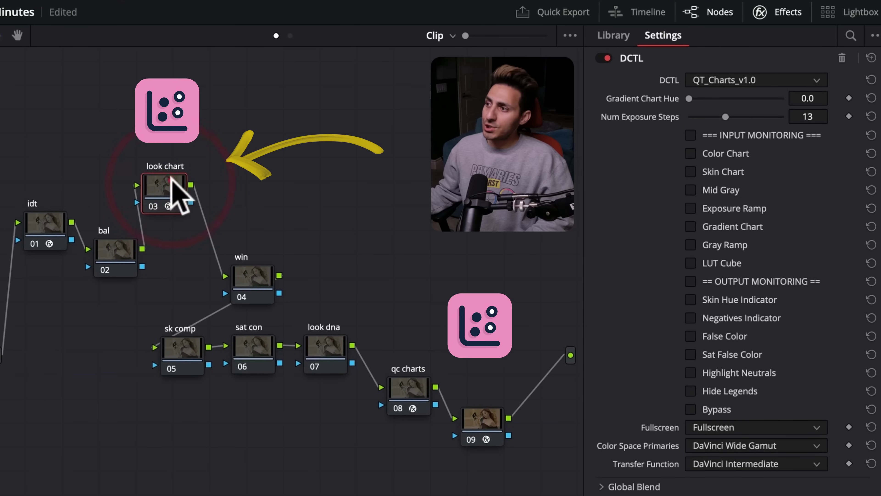
pyautogui.click(469, 339)
pyautogui.moveTo(406, 387); pyautogui.dragTo(399, 391)
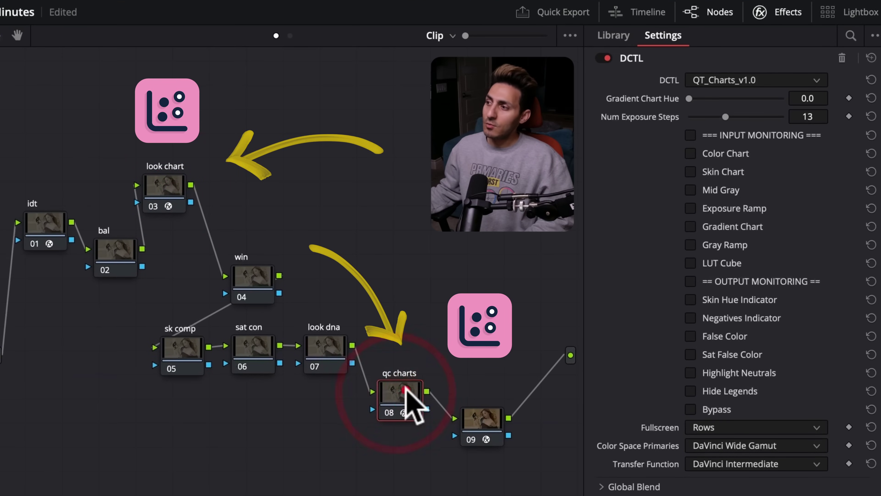
pyautogui.moveTo(163, 182); pyautogui.dragTo(167, 183)
pyautogui.click(399, 397)
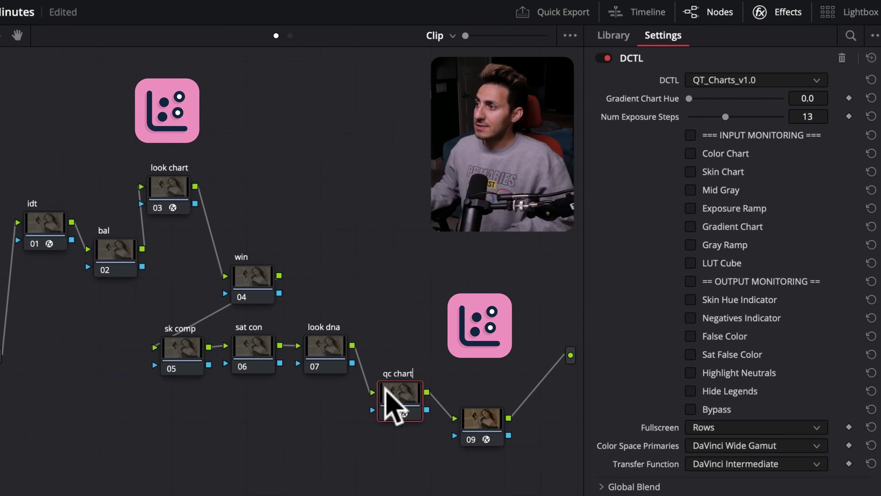
pyautogui.click(481, 243)
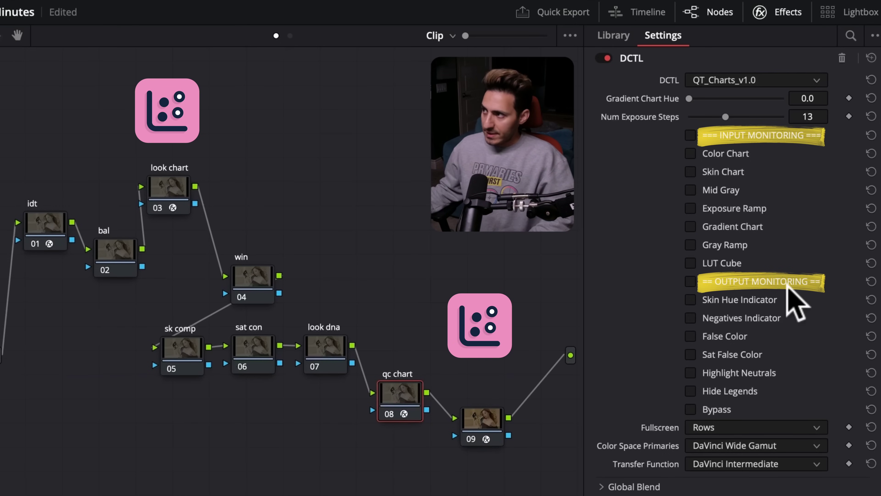
pyautogui.click(168, 188)
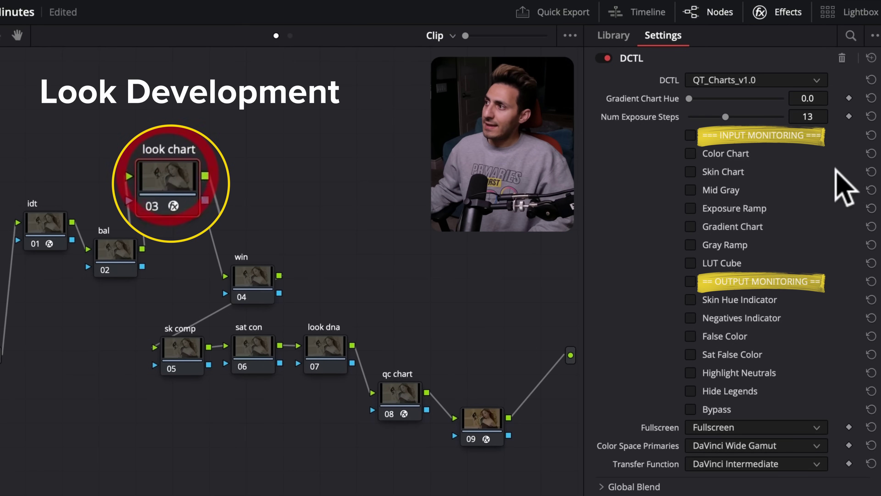
pyautogui.click(405, 404)
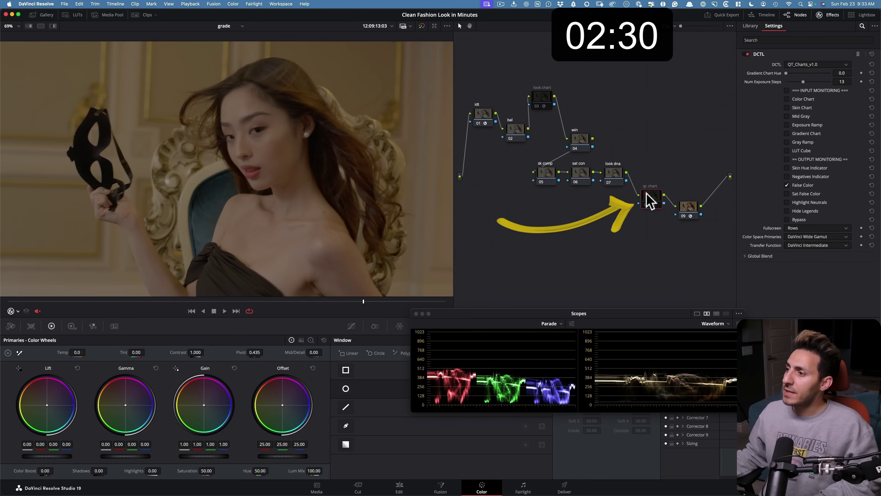
# Enable the qc chart's False Color view, set the bal node to Gamma, and raise its Gain to 3.28.
pyautogui.hotkey('ctrl', 'd')
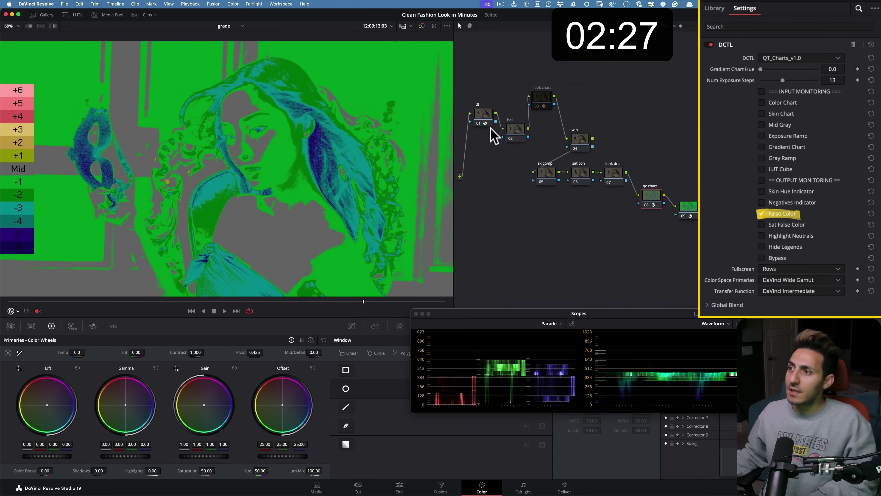
pyautogui.click(515, 130)
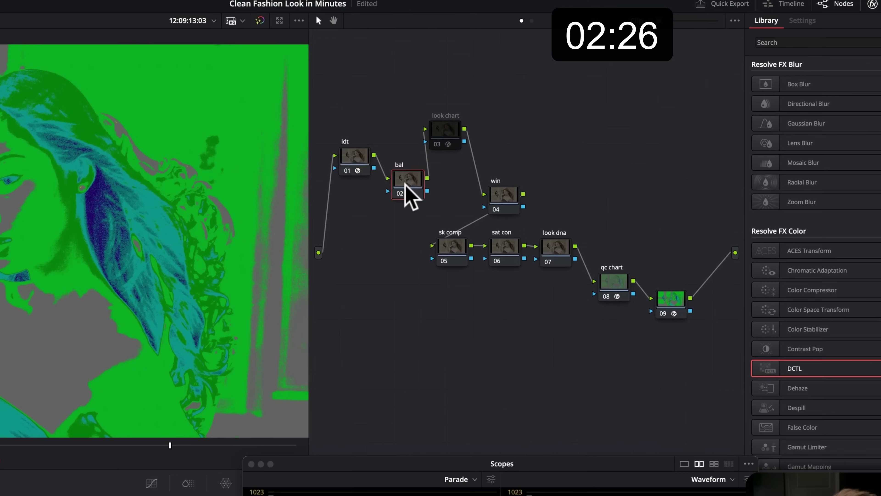
pyautogui.rightClick(406, 182)
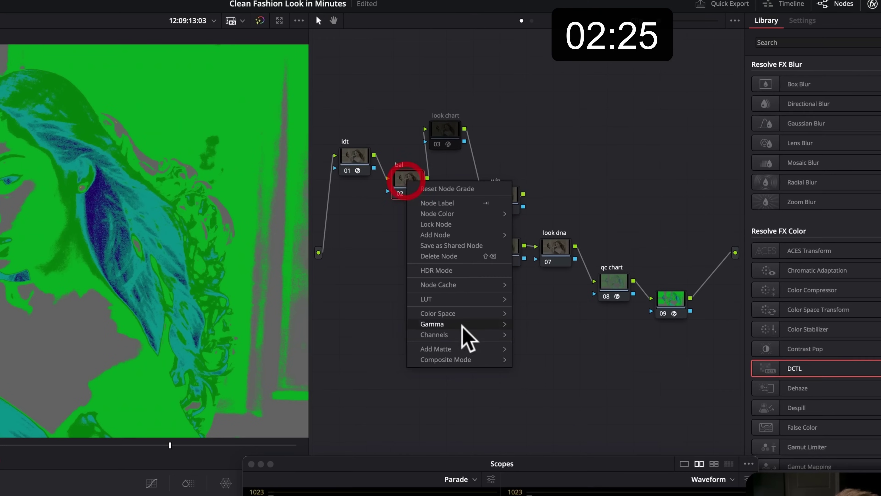
pyautogui.moveTo(482, 325)
pyautogui.click(516, 123)
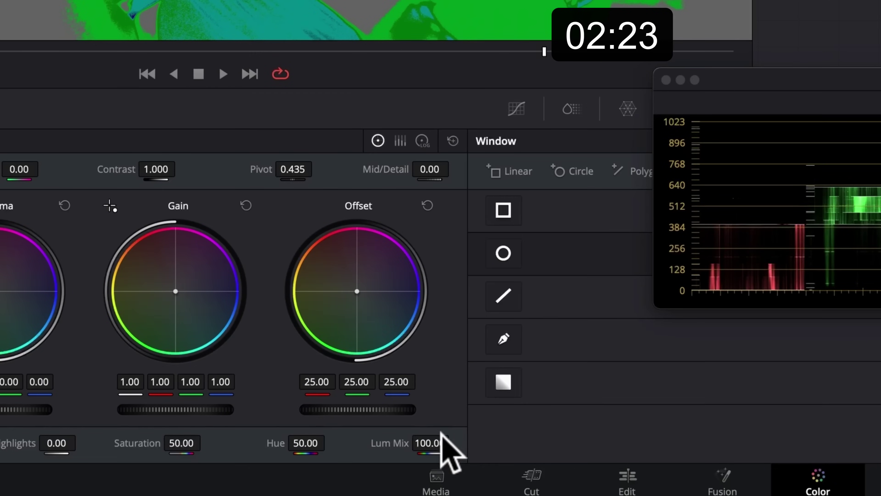
pyautogui.moveTo(441, 441); pyautogui.dragTo(431, 443)
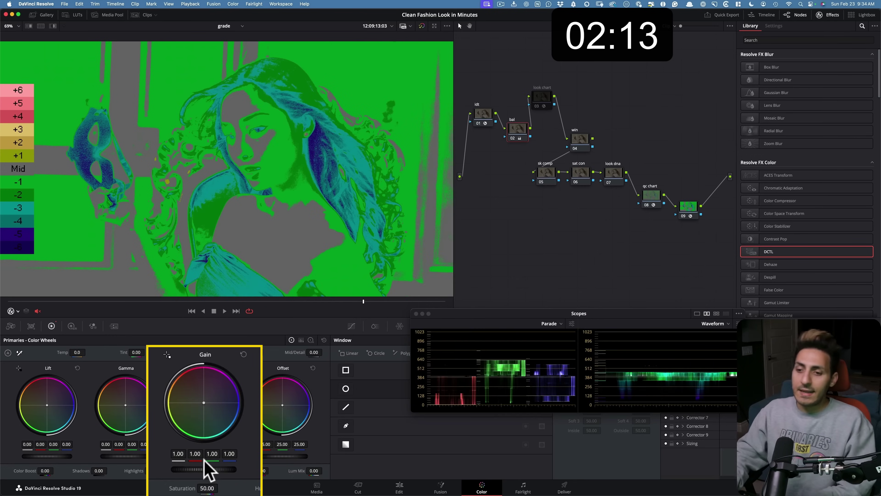
pyautogui.moveTo(207, 469); pyautogui.dragTo(207, 469)
# Turn off false colour and add the QT_Look_DNA_v1.0 DCTL to the look dna node.
pyautogui.hotkey('ctrl', 'd')
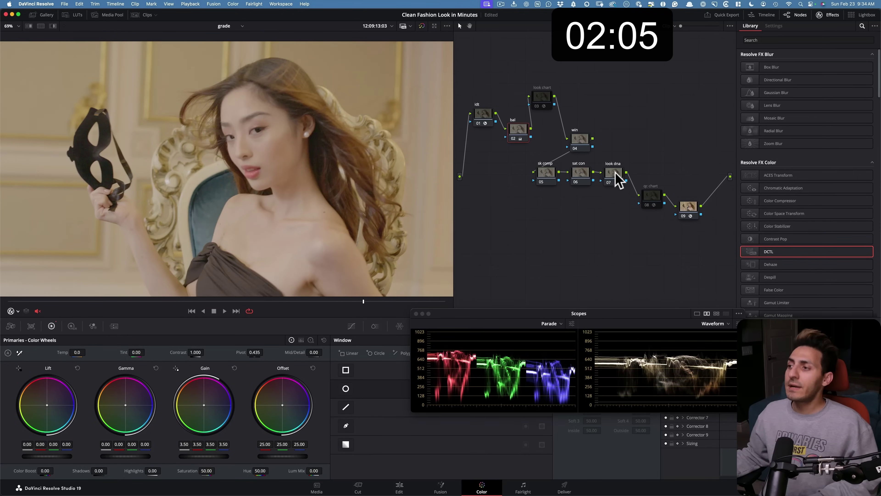
pyautogui.click(614, 174)
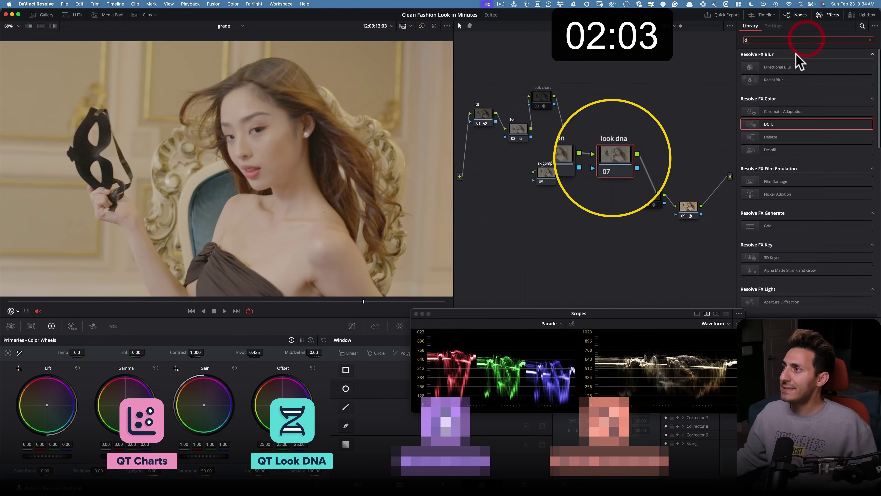
pyautogui.write('dc')
pyautogui.doubleClick(786, 79)
pyautogui.click(813, 65)
pyautogui.scroll(-3, 798, 139)
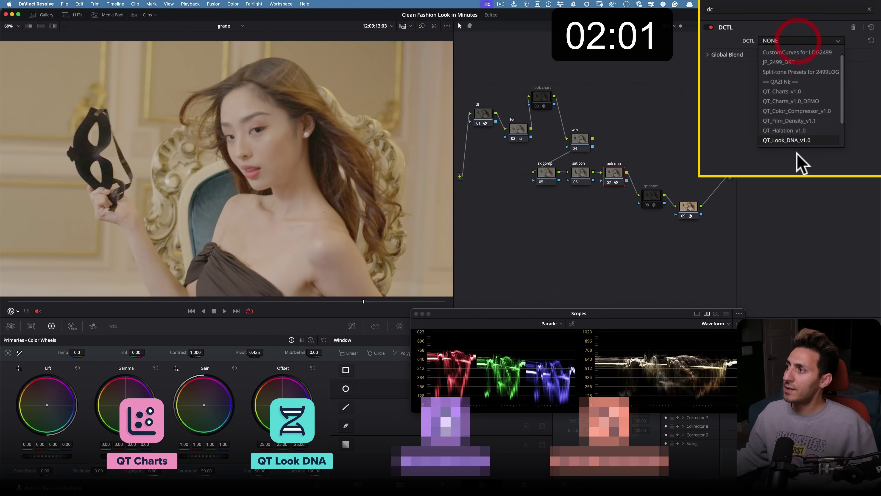
pyautogui.click(786, 111)
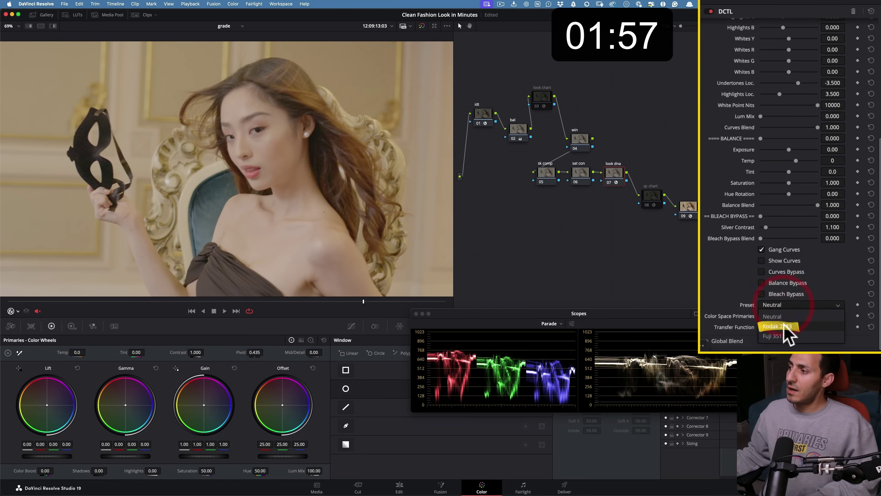
# Apply the Kodak 2383 preset and enable Show Curves over the image.
pyautogui.click(779, 326)
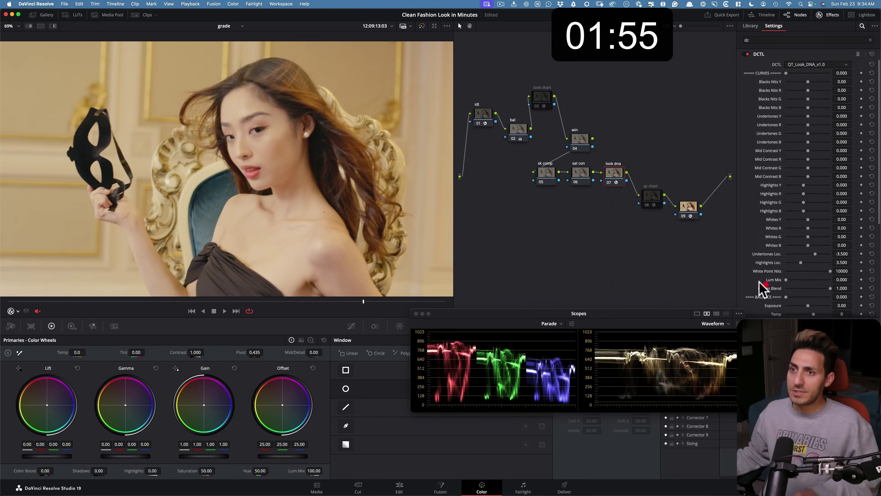
pyautogui.scroll(-5, 779, 244)
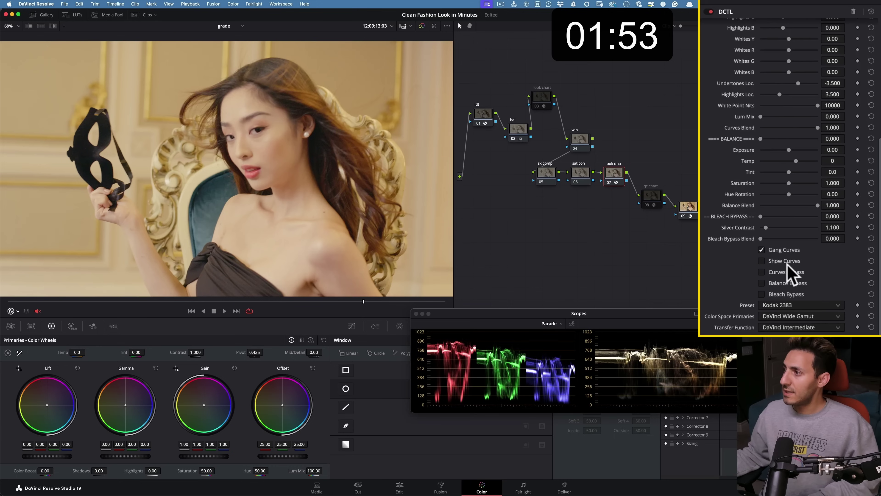
pyautogui.click(794, 247)
pyautogui.scroll(5, 753, 215)
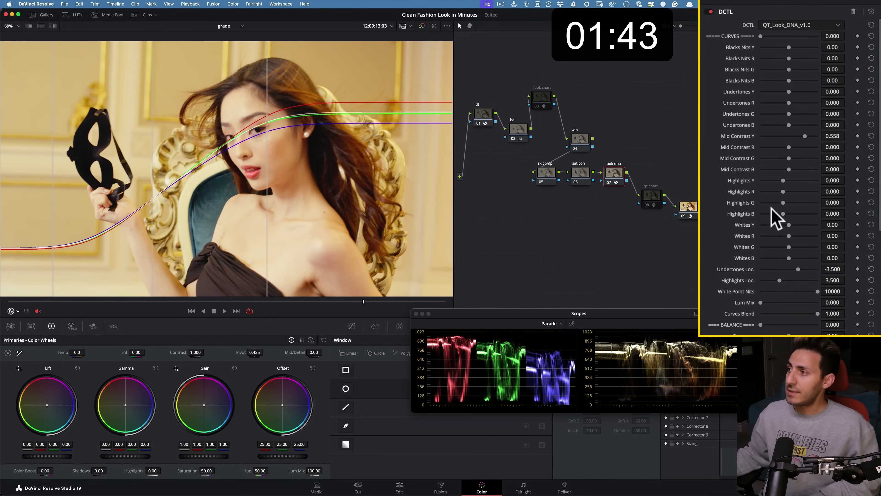
pyautogui.scroll(-5, 771, 208)
# Hide the curve overlay and push the bal node's Gain wheel slightly toward blue.
pyautogui.click(780, 263)
pyautogui.click(518, 129)
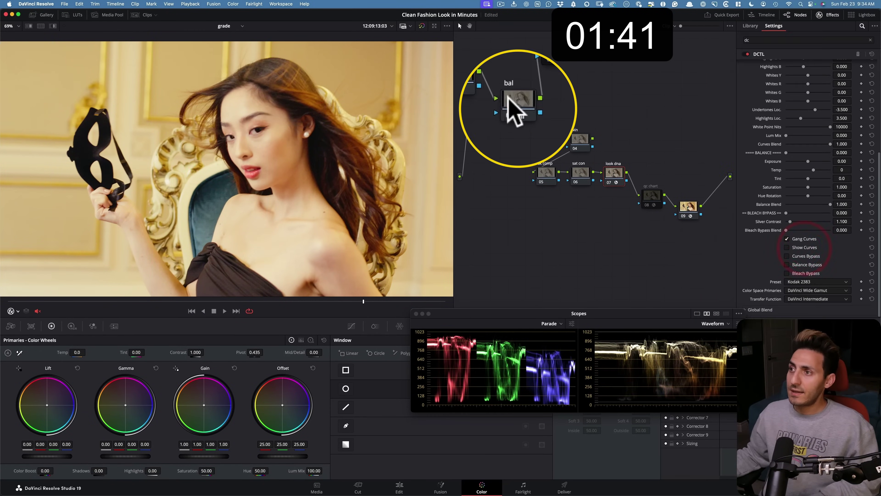
pyautogui.moveTo(203, 402); pyautogui.dragTo(208, 409)
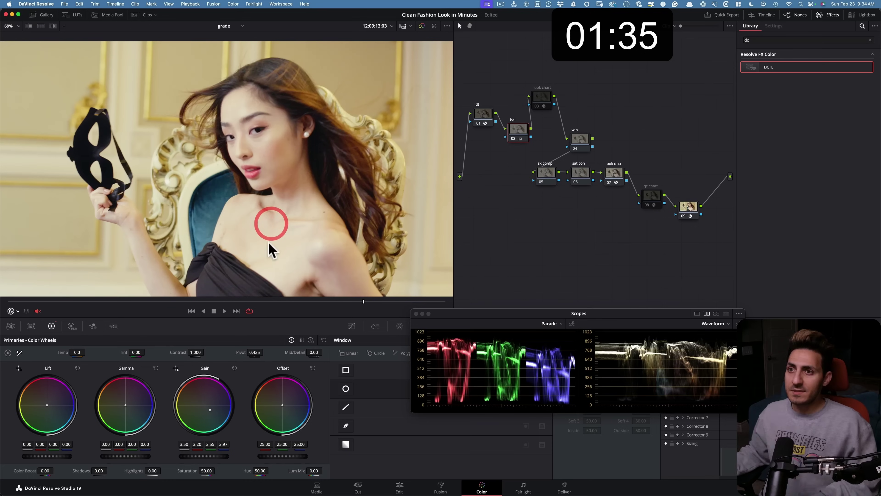
# Add the QT_Sat_Control_v1.0 DCTL to the sat con node.
pyautogui.moveTo(774, 67); pyautogui.dragTo(580, 172)
pyautogui.click(817, 65)
pyautogui.click(812, 134)
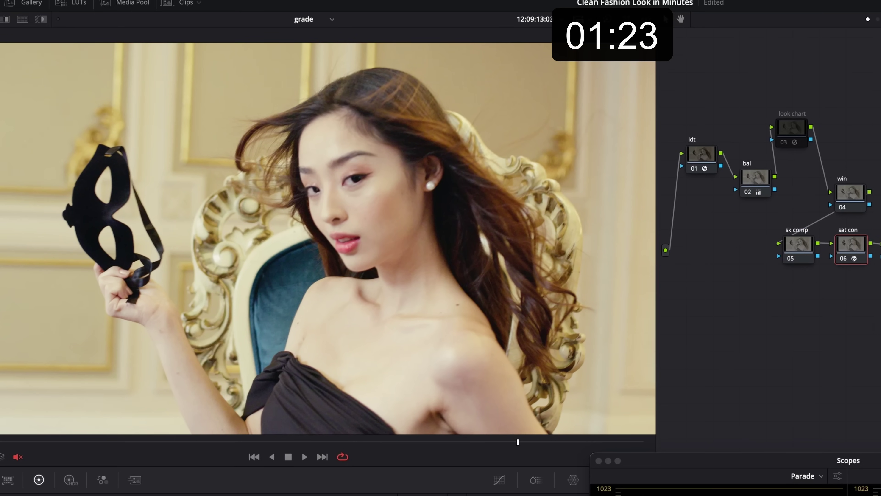
# Add the QT_Skin_Compressor_v1.0 DCTL to the sk comp node.
pyautogui.click(786, 240)
pyautogui.moveTo(717, 91); pyautogui.dragTo(548, 172)
pyautogui.click(801, 41)
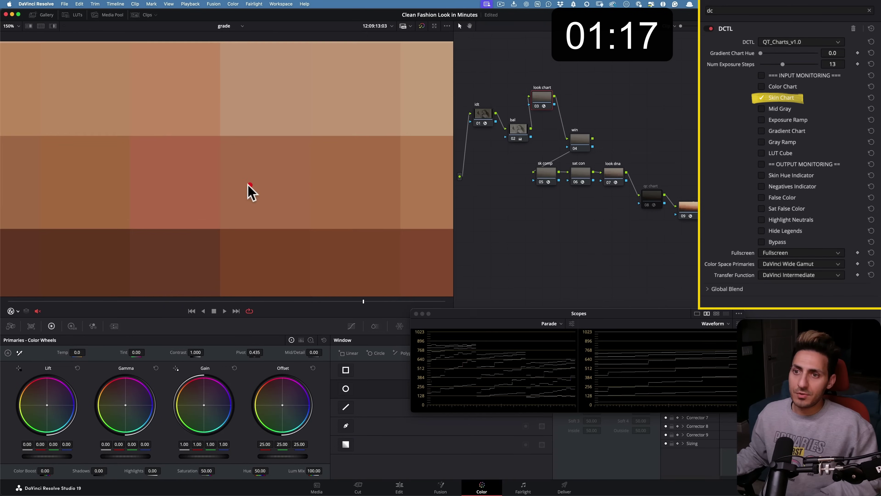
# Against the skin tone chart, set Compress Skin Hue 1.000 and Skin Hue Rotation -1.0.
pyautogui.click(250, 185)
pyautogui.scroll(1, 255, 205)
pyautogui.click(545, 172)
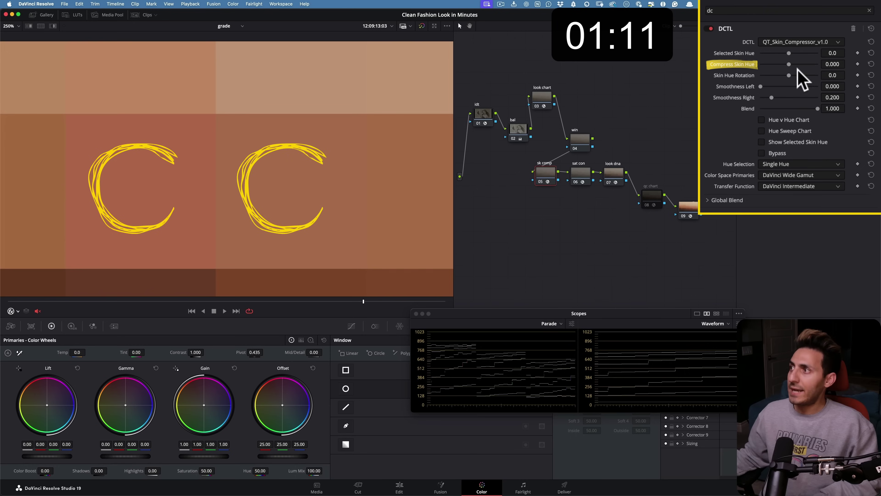
pyautogui.moveTo(788, 64); pyautogui.dragTo(817, 64)
pyautogui.press('super+d')
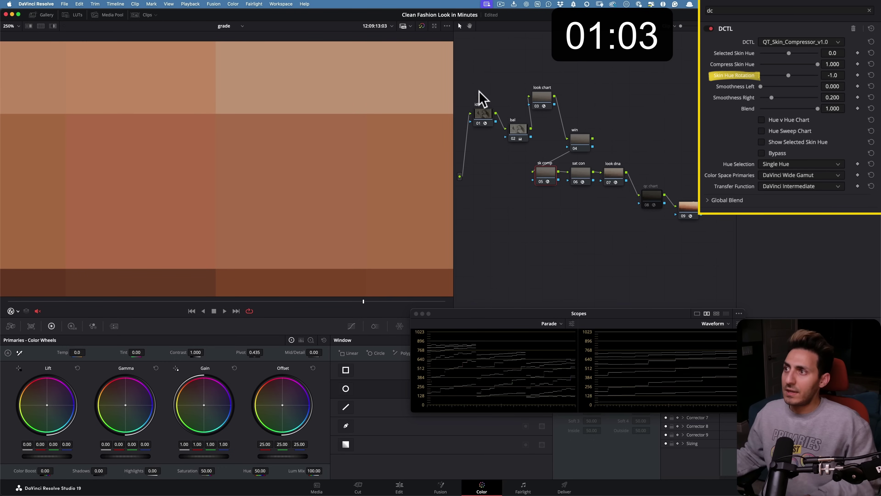
pyautogui.click(542, 96)
# Disable the chart and toggle skin compression off and on to compare on the portrait.
pyautogui.press('super+d')
pyautogui.click(546, 171)
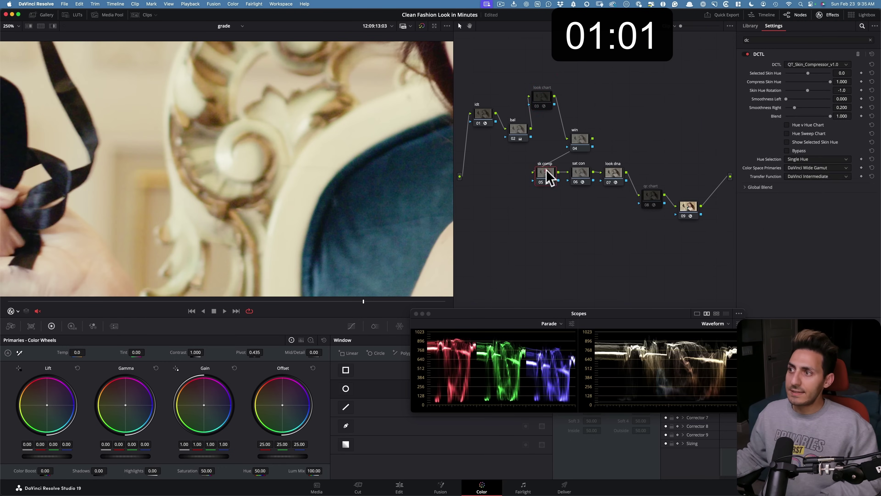
pyautogui.hotkey('shift', 'z')
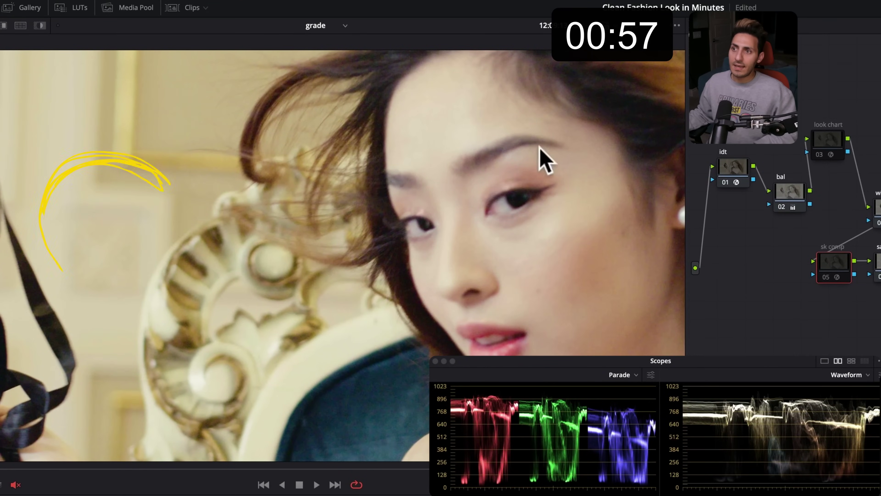
pyautogui.hotkey('ctrl', 'd')
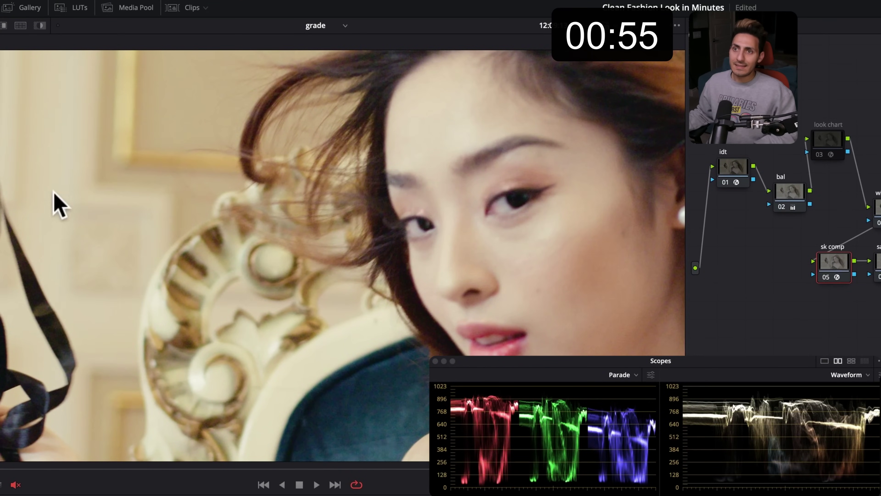
# Switch the scopes from Parade to Vectorscope.
pyautogui.hotkey('shift', 'z')
pyautogui.click(620, 374)
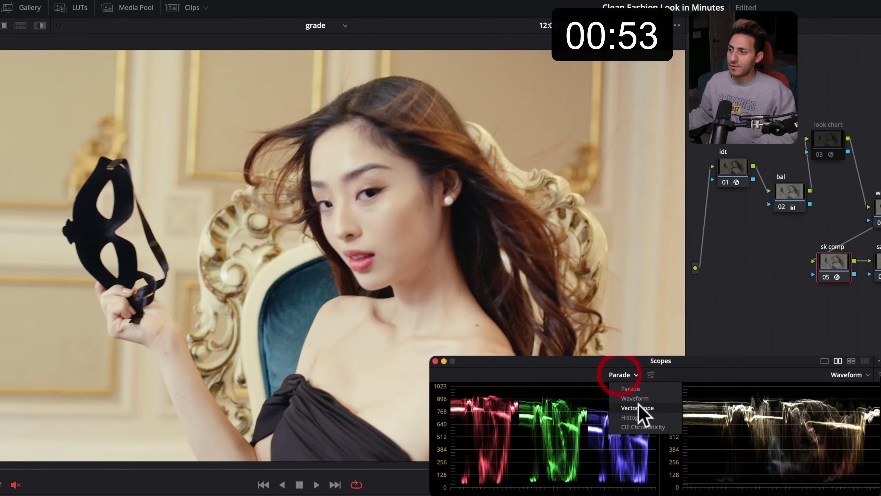
pyautogui.click(637, 408)
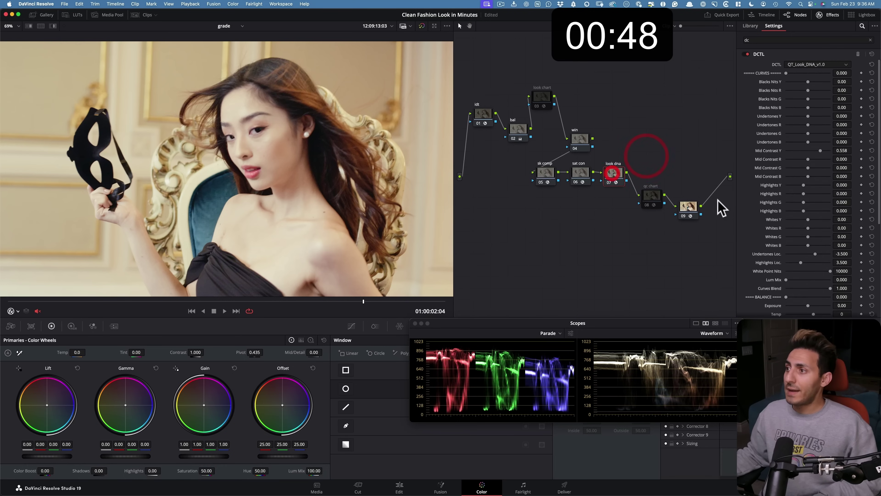
# Raise the Bleach Bypass Blend slightly.
pyautogui.scroll(-8, 798, 208)
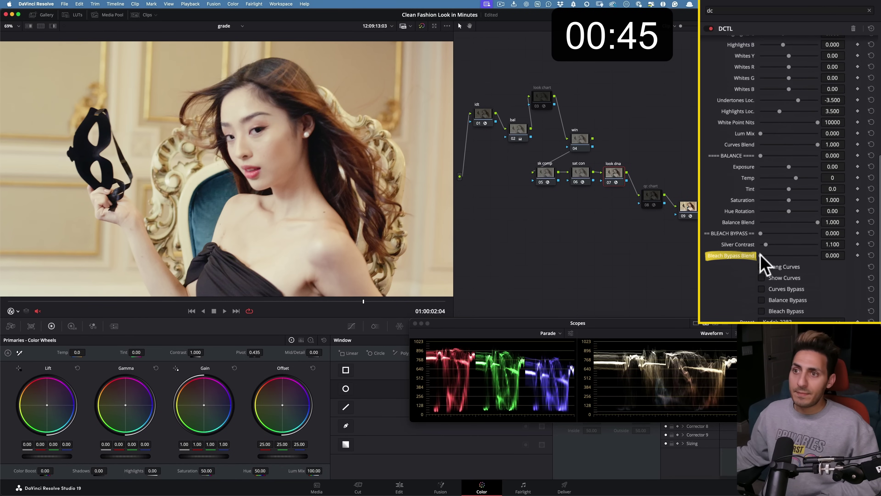
pyautogui.moveTo(760, 255); pyautogui.dragTo(765, 255)
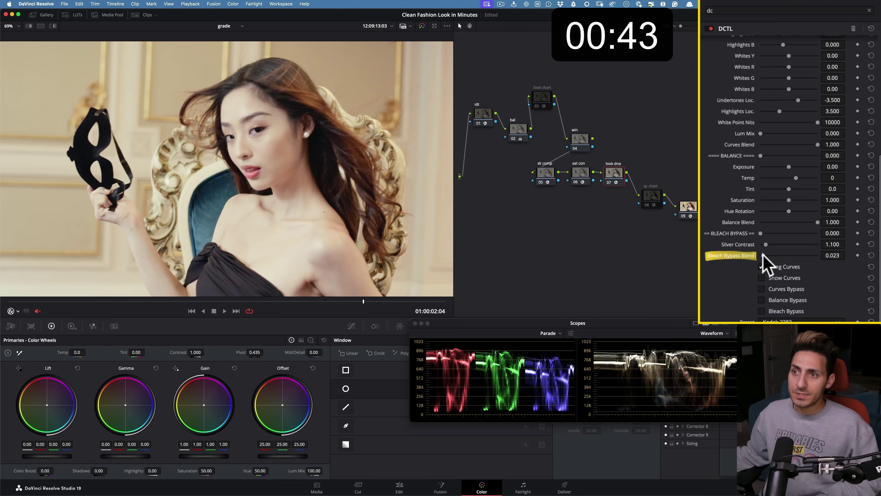
pyautogui.scroll(5, 732, 139)
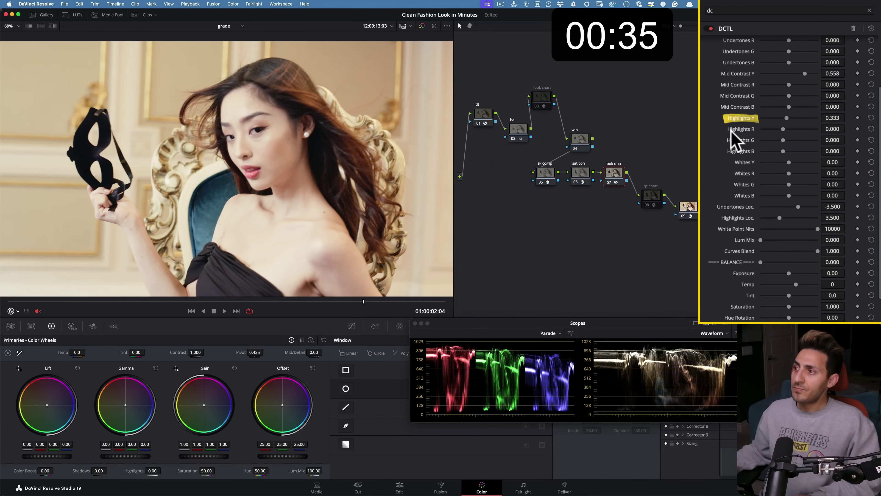
# Check false colour, then set Look DNA Highlights Y 0.153 and Whites R -0.59, G 0.18, B 0.67.
pyautogui.click(652, 195)
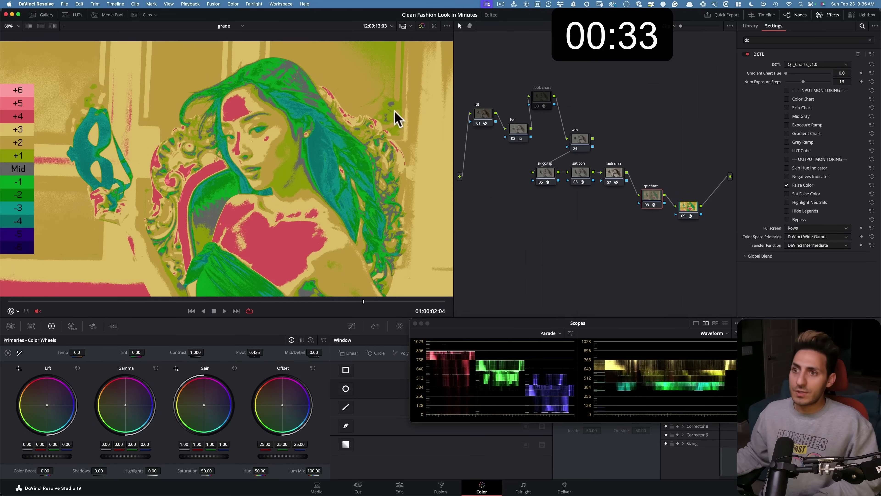
pyautogui.click(614, 173)
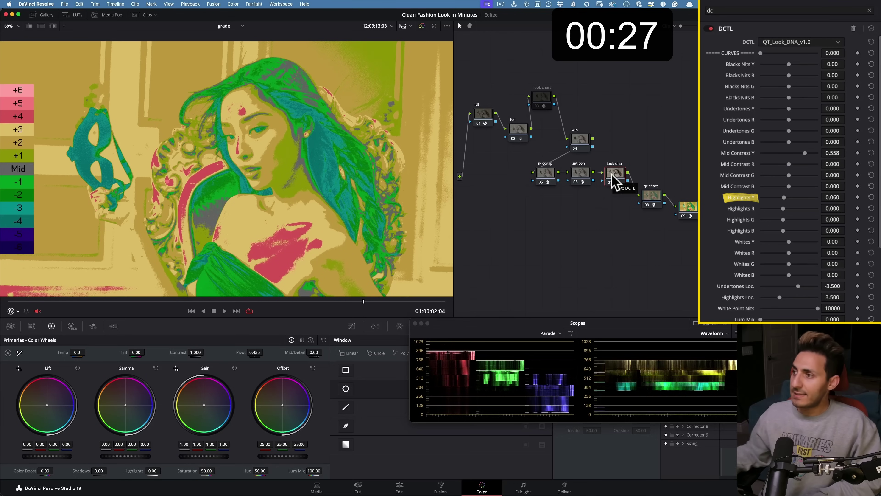
pyautogui.click(654, 200)
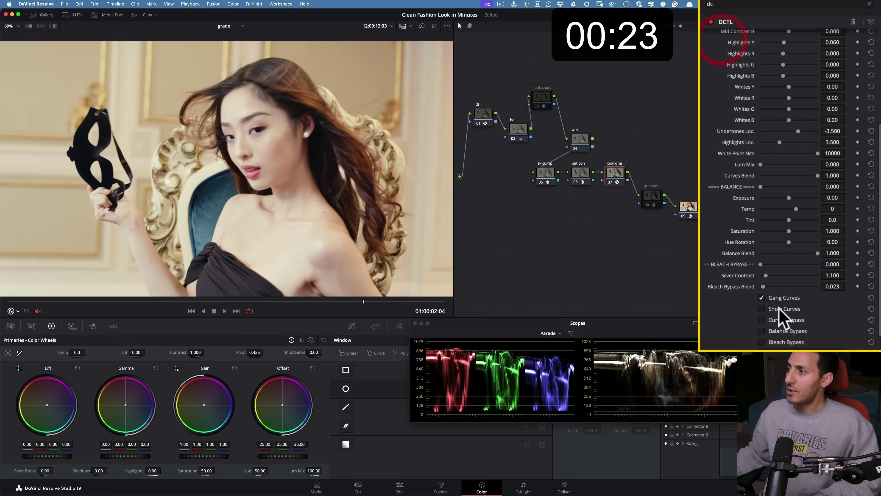
pyautogui.click(786, 276)
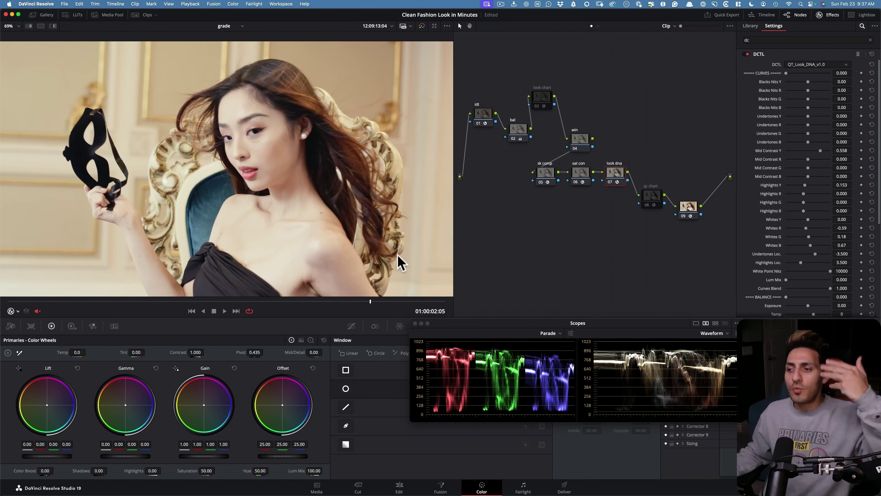
# Add an inverted circular window with Soft 50.00 to the win node.
pyautogui.hotkey('ctrl', '-')
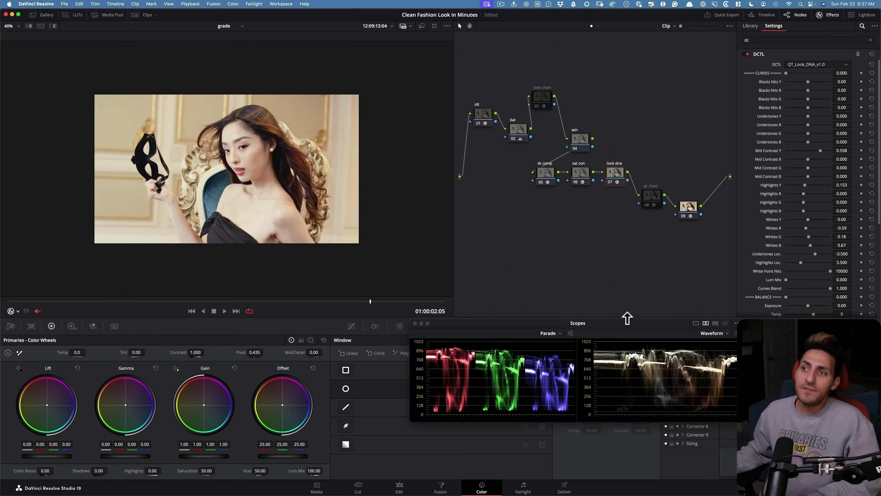
pyautogui.moveTo(489, 329); pyautogui.dragTo(604, 264)
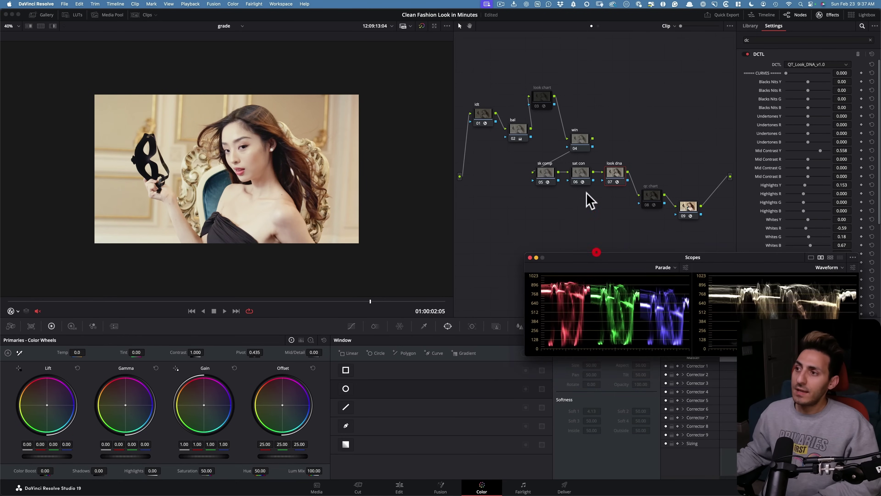
pyautogui.click(579, 139)
pyautogui.click(346, 389)
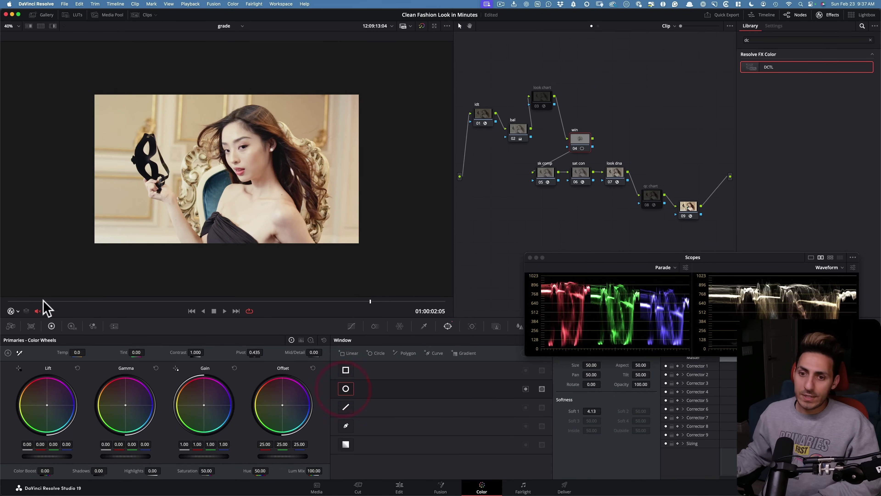
pyautogui.moveTo(277, 153)
pyautogui.mouseDown()
pyautogui.moveTo(256, 135)
pyautogui.moveTo(246, 89)
pyautogui.moveTo(287, 142)
pyautogui.mouseUp()
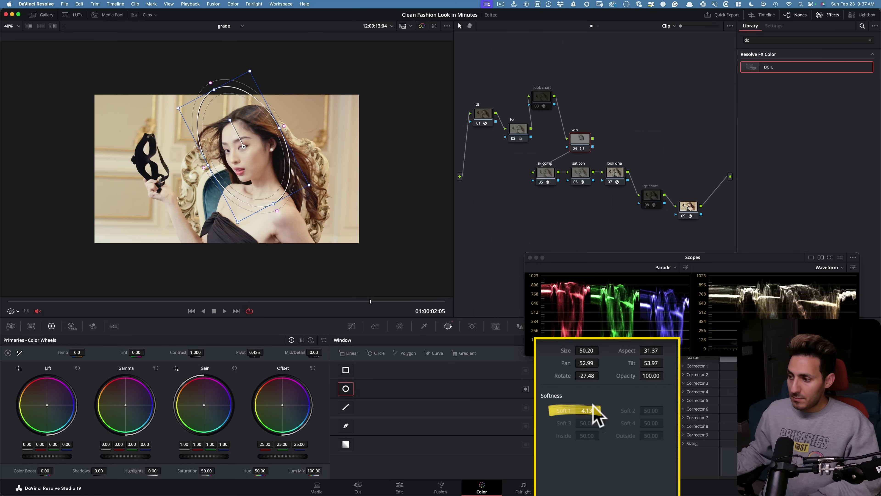
pyautogui.moveTo(591, 408); pyautogui.dragTo(591, 408)
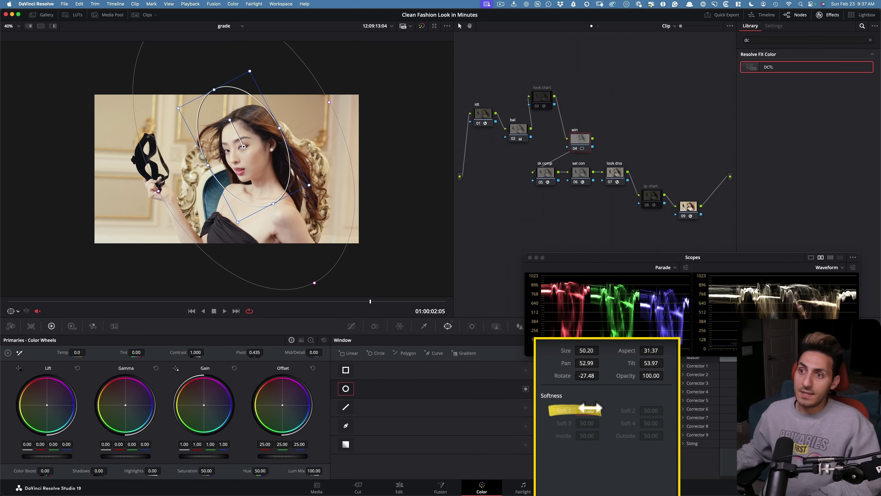
pyautogui.click(525, 388)
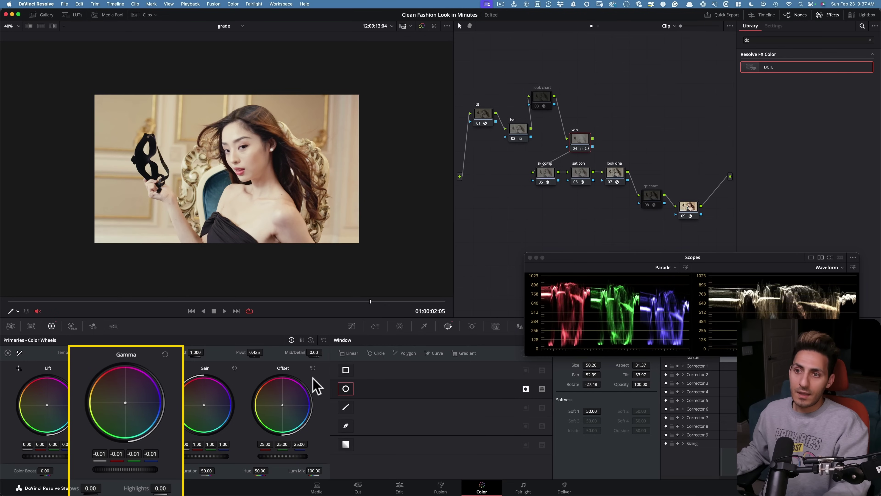
# Position the circle over the face (Size 50.20, Rotate -27.48) and compare with the node toggled.
pyautogui.click(411, 301)
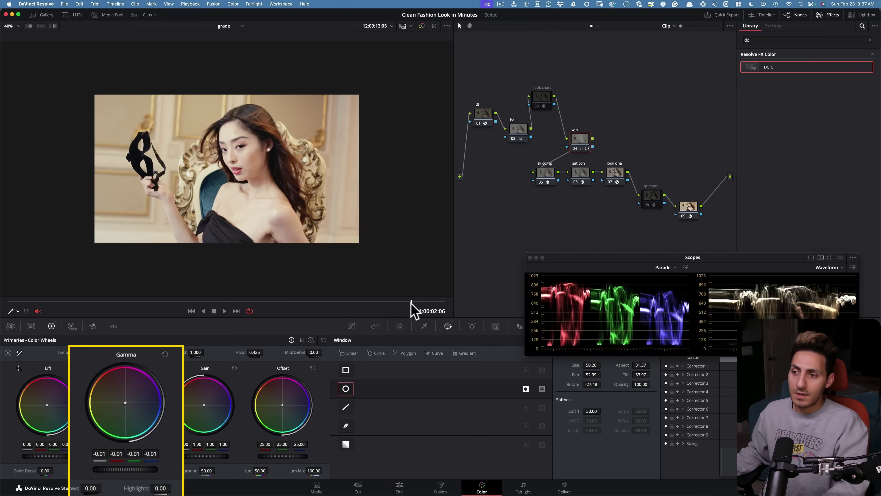
pyautogui.click(397, 301)
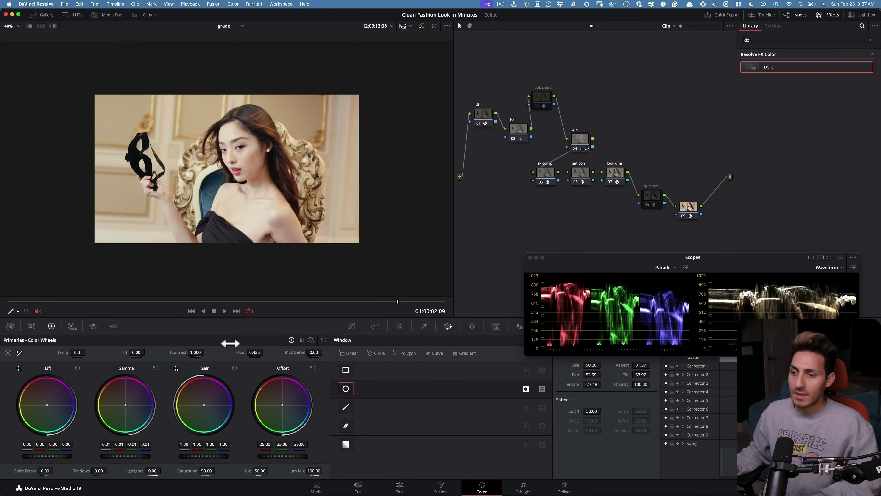
pyautogui.click(13, 311)
pyautogui.click(42, 337)
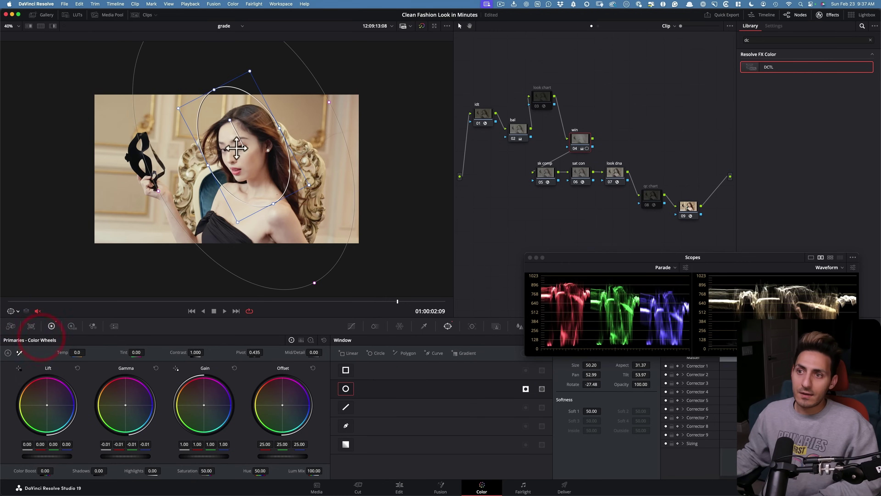
pyautogui.moveTo(236, 148); pyautogui.dragTo(231, 143)
pyautogui.hotkey('shift', 'z')
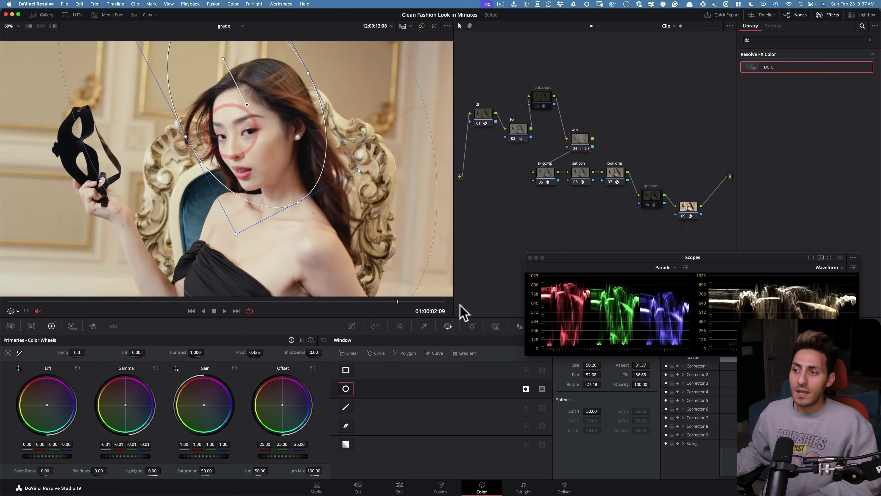
pyautogui.hotkey('shift', 'z')
pyautogui.moveTo(399, 306); pyautogui.dragTo(372, 301)
pyautogui.hotkey('shift', 'z')
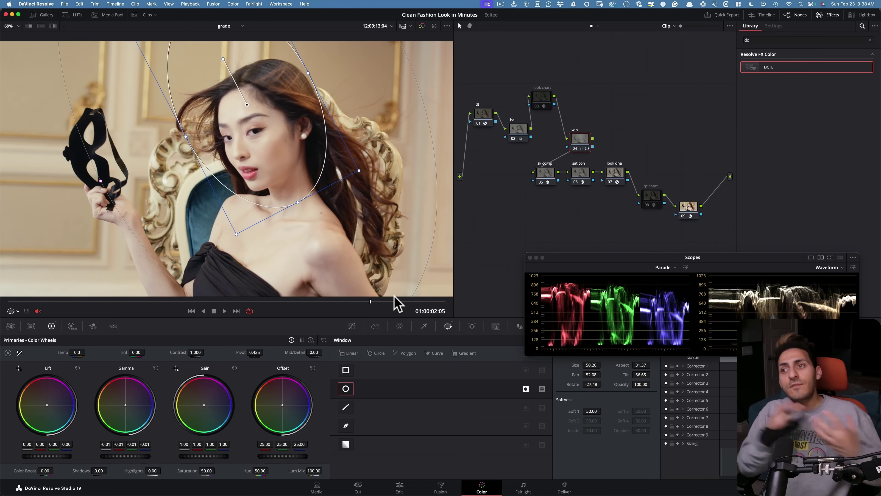
pyautogui.hotkey('ctrl', 'd')
pyautogui.hotkey('ctrl', 'd')
pyautogui.hotkey('ctrl', 'd')
pyautogui.hotkey('ctrl', 'd')
pyautogui.hotkey('ctrl', 'd')
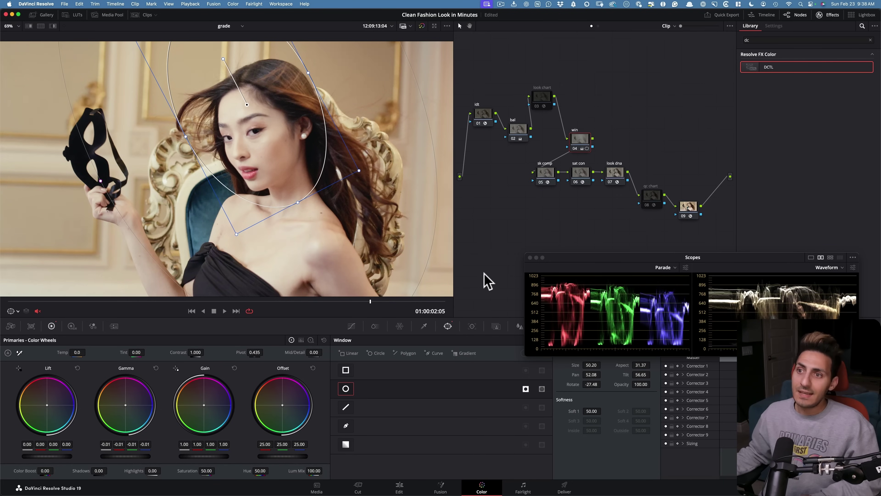
pyautogui.hotkey('ctrl', 'd')
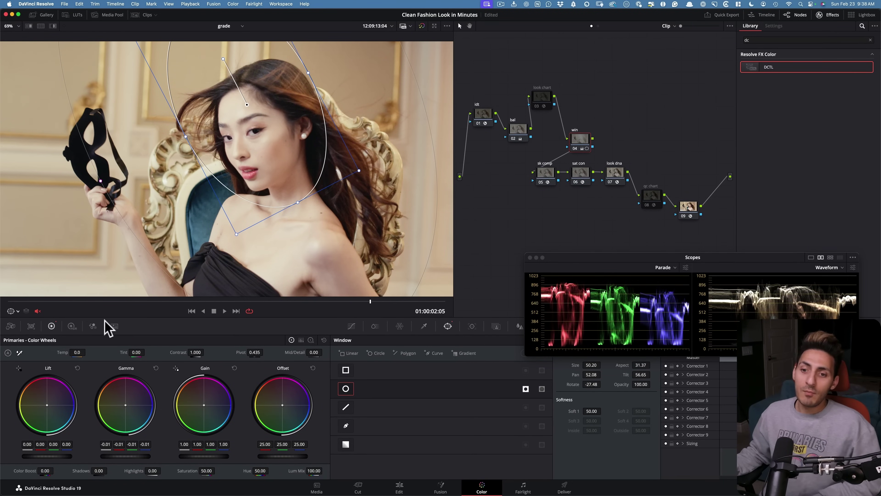
# Switch to HDR wheels and lower the win node's Global Sat to 0.89.
pyautogui.click(72, 326)
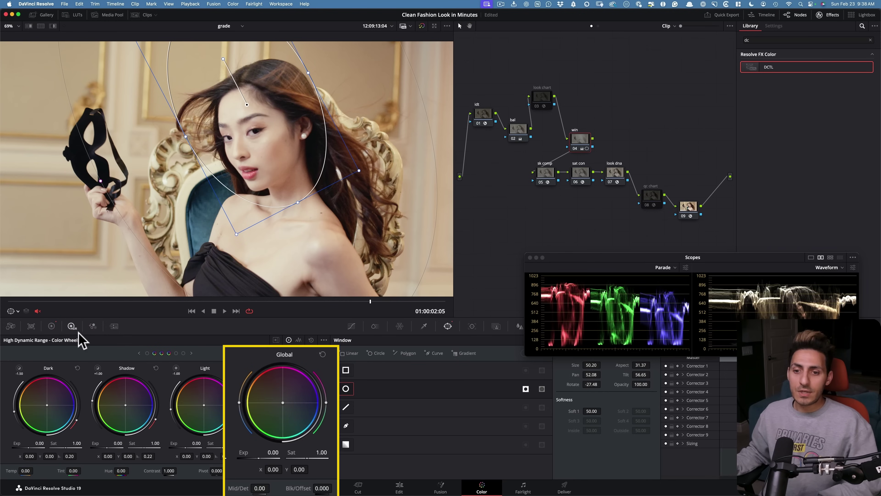
pyautogui.hotkey('ctrl', '-')
pyautogui.hotkey('ctrl', '-')
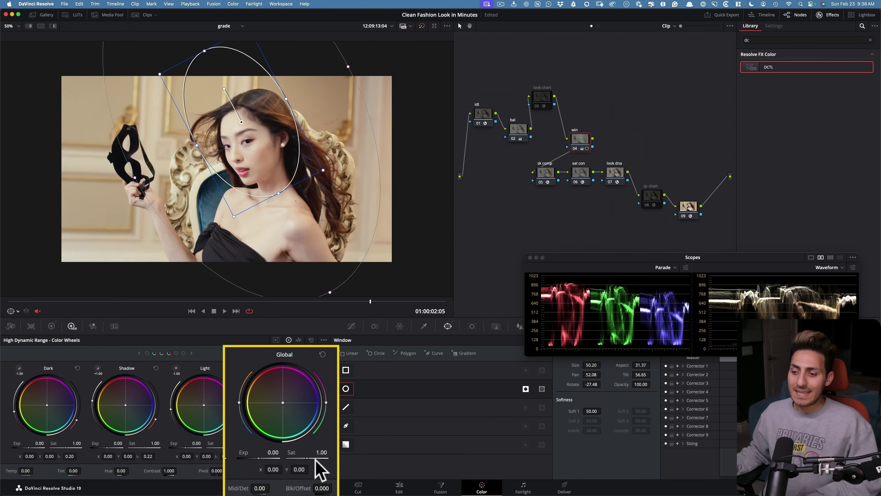
pyautogui.moveTo(307, 457); pyautogui.dragTo(303, 457)
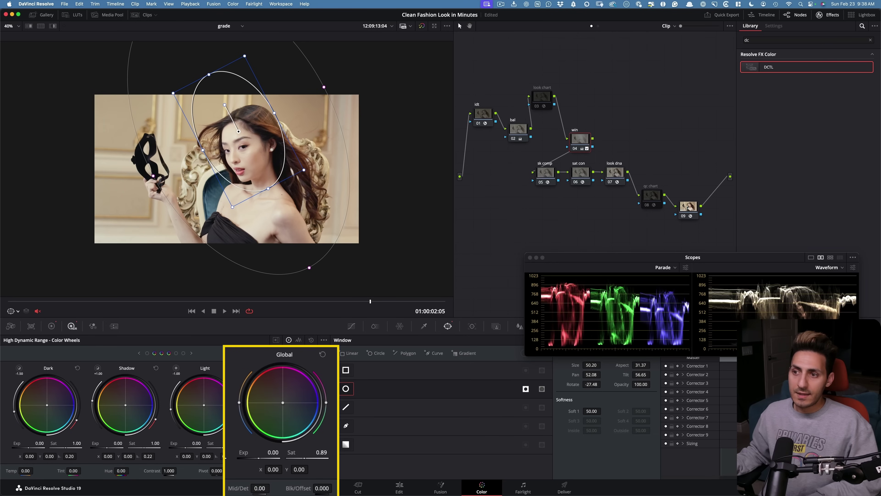
pyautogui.scroll(3, 139, 256)
pyautogui.scroll(-2, 166, 247)
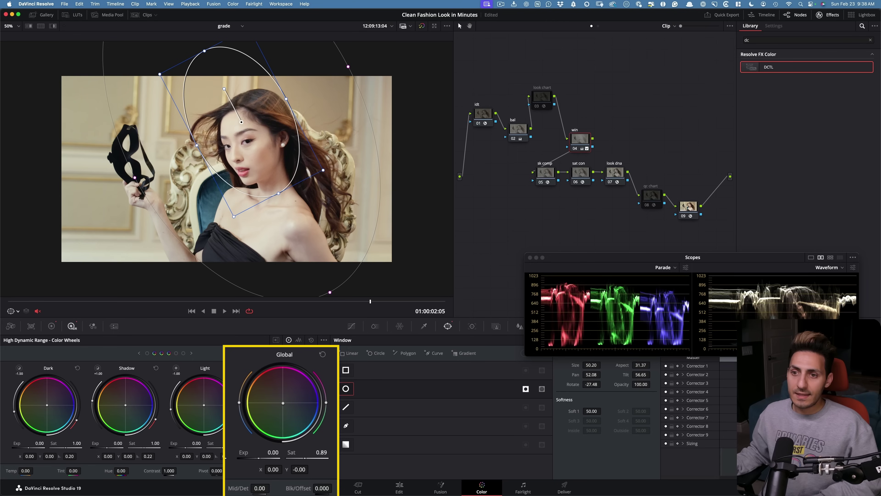
# Nudge the Global wheel to X 0.01 and toggle node 04 to compare.
pyautogui.moveTo(283, 402); pyautogui.dragTo(284, 402)
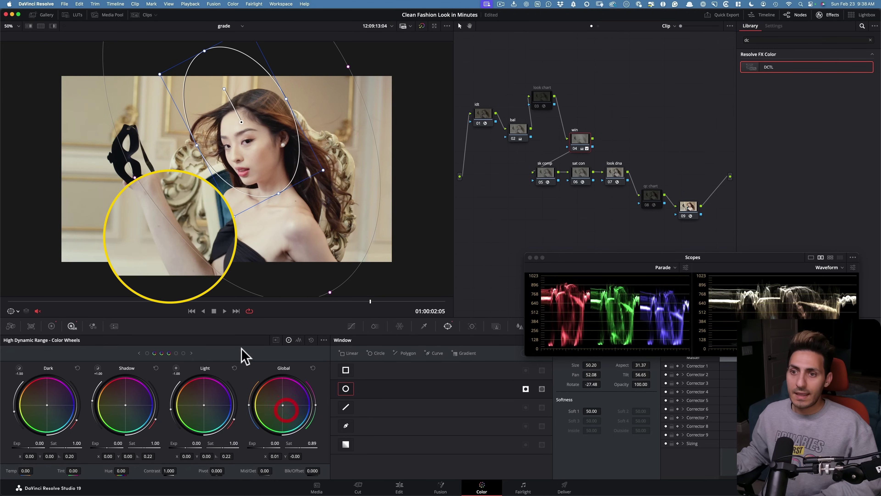
pyautogui.hotkey('ctrl', 'd')
pyautogui.hotkey('ctrl', 'd')
pyautogui.hotkey('ctrl', 'd')
pyautogui.hotkey('ctrl', 'd')
pyautogui.hotkey('ctrl', 'd')
pyautogui.hotkey('ctrl', 'd')
pyautogui.hotkey('ctrl', 'd')
pyautogui.hotkey('ctrl', 'd')
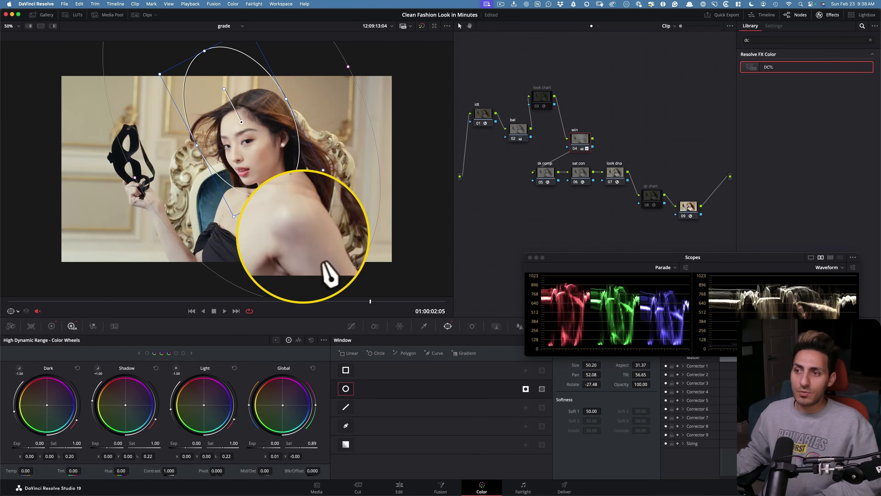
pyautogui.hotkey('ctrl', 'd')
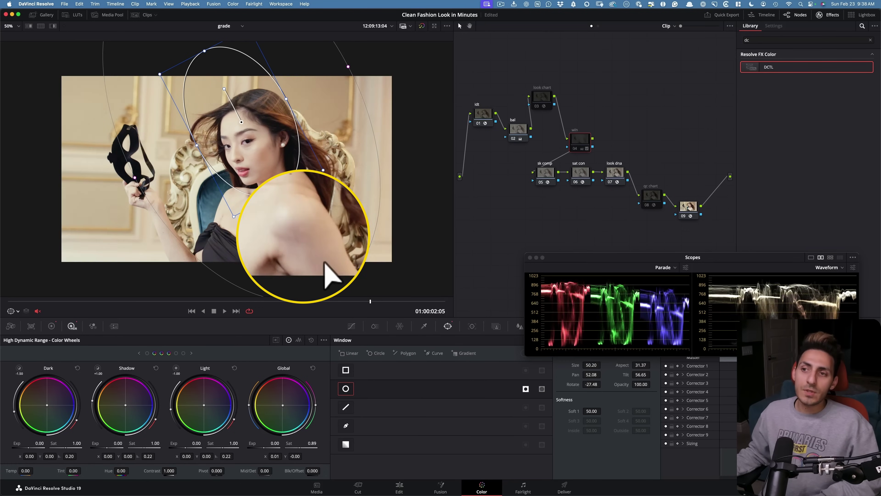
pyautogui.hotkey('ctrl', 'd')
pyautogui.hotkey('shift', 'z')
pyautogui.hotkey('ctrl', 'd')
pyautogui.hotkey('ctrl', 'd')
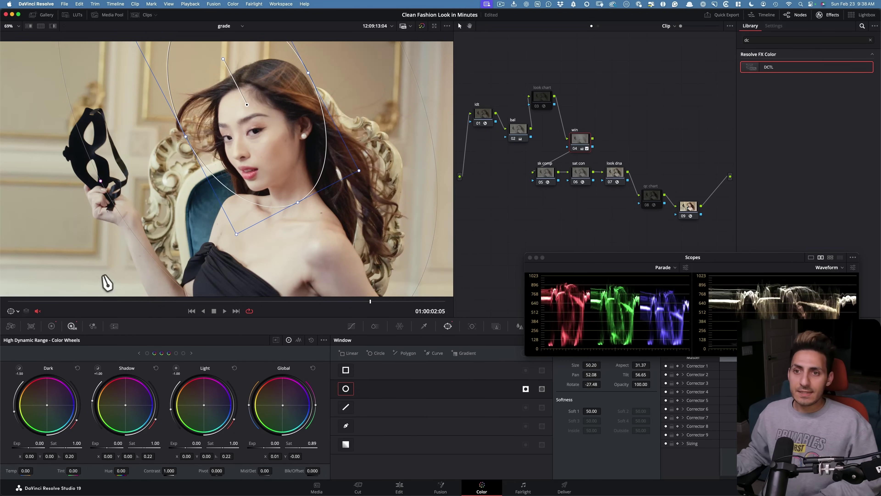
pyautogui.hotkey('ctrl', 'd')
pyautogui.hotkey('ctrl', 'd')
pyautogui.hotkey('ctrl', 'd')
pyautogui.hotkey('ctrl', 'd')
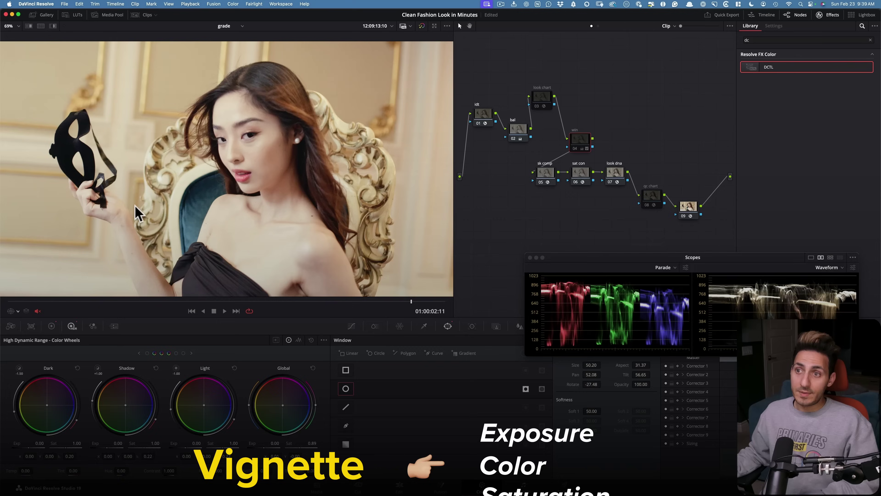
pyautogui.hotkey('ctrl', 'd')
pyautogui.hotkey('ctrl', 'd')
pyautogui.hotkey('ctrl', 'd')
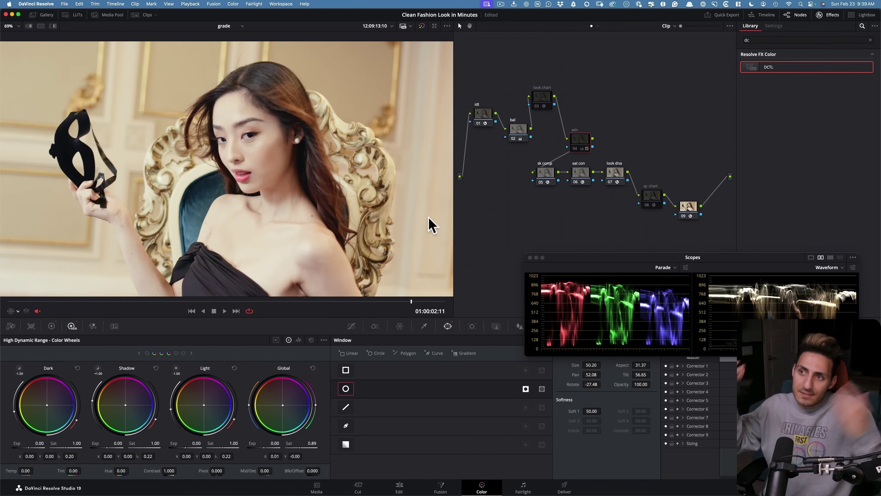
pyautogui.hotkey('ctrl', 'd')
pyautogui.hotkey('ctrl', 'd')
pyautogui.hotkey('ctrl', 'd')
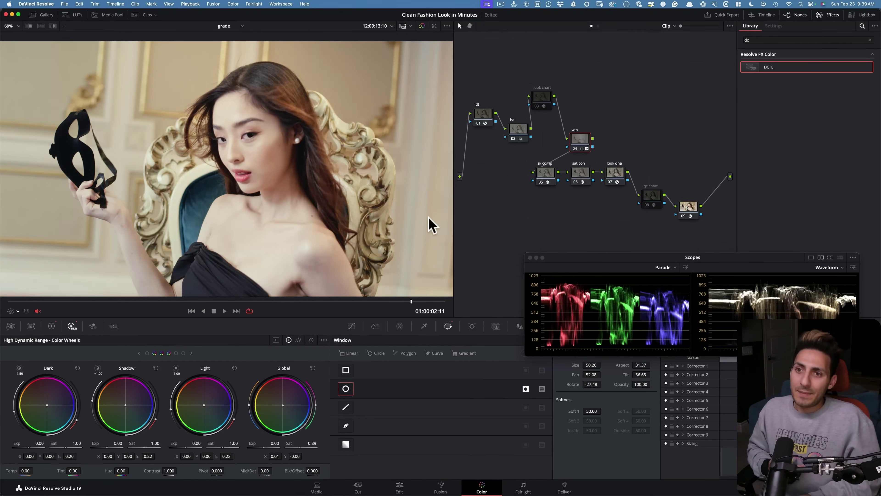
pyautogui.hotkey('ctrl', 'd')
pyautogui.hotkey('ctrl', 'd')
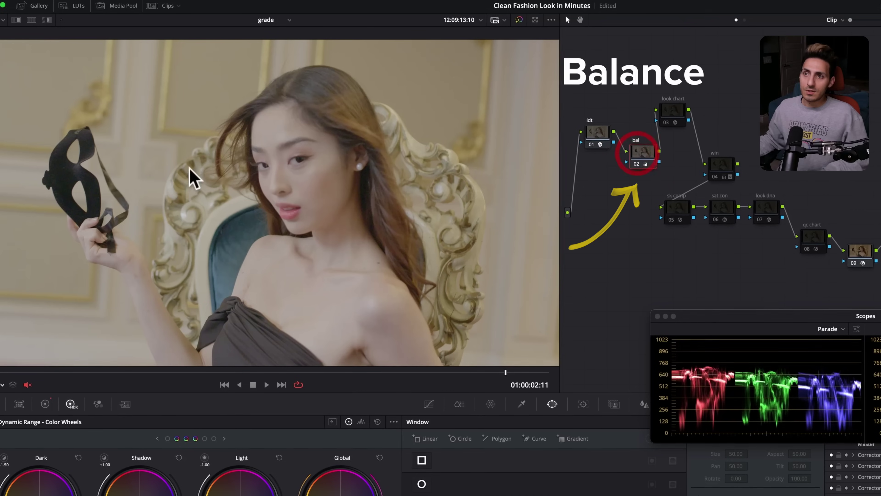
pyautogui.click(767, 212)
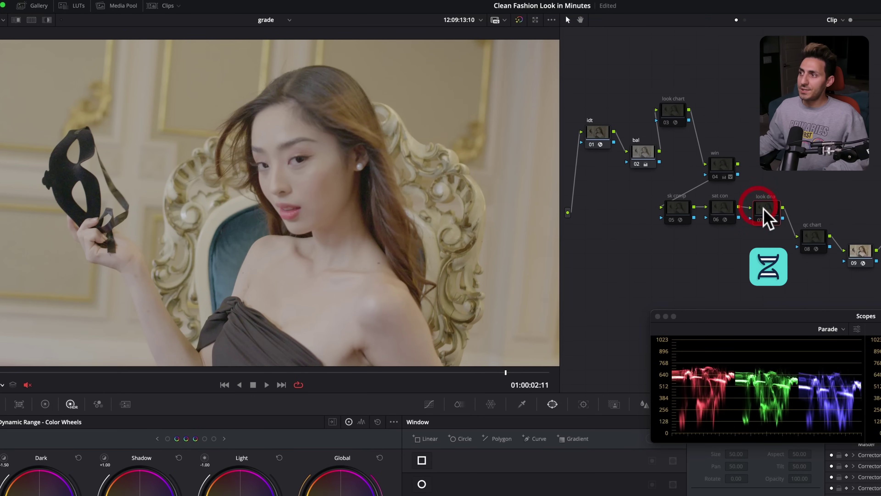
pyautogui.hotkey('ctrl', 'd')
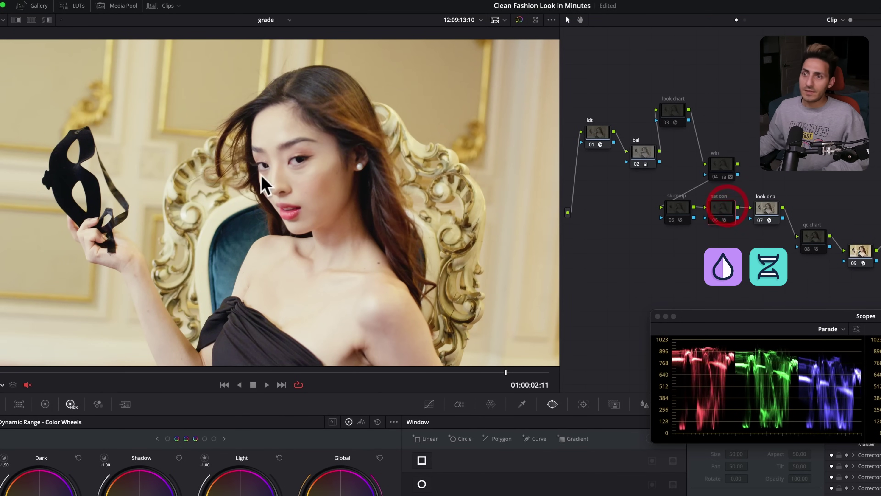
pyautogui.click(677, 215)
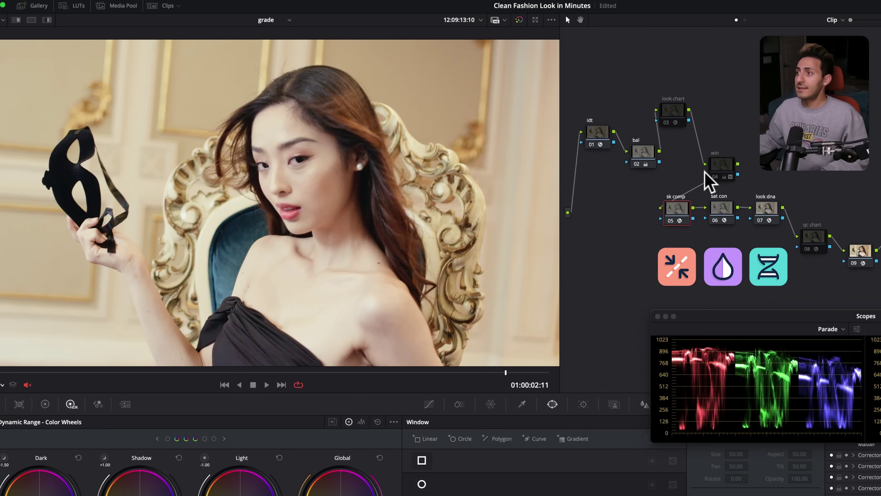
pyautogui.click(725, 172)
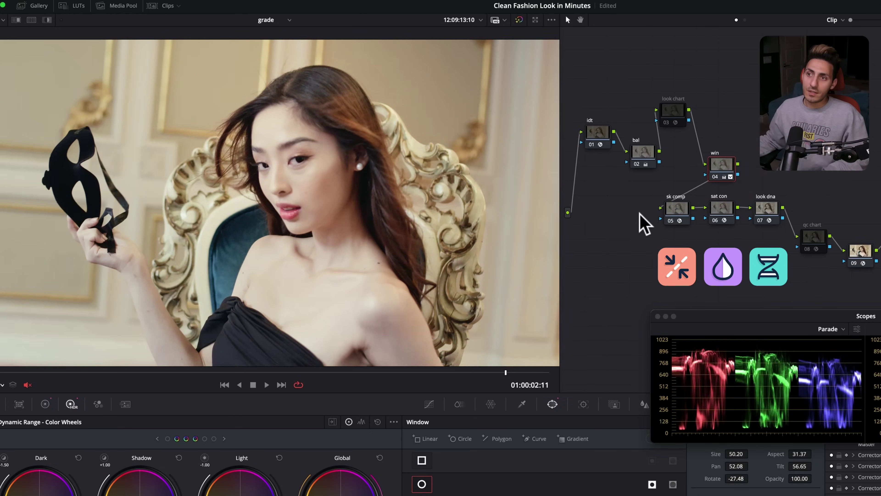